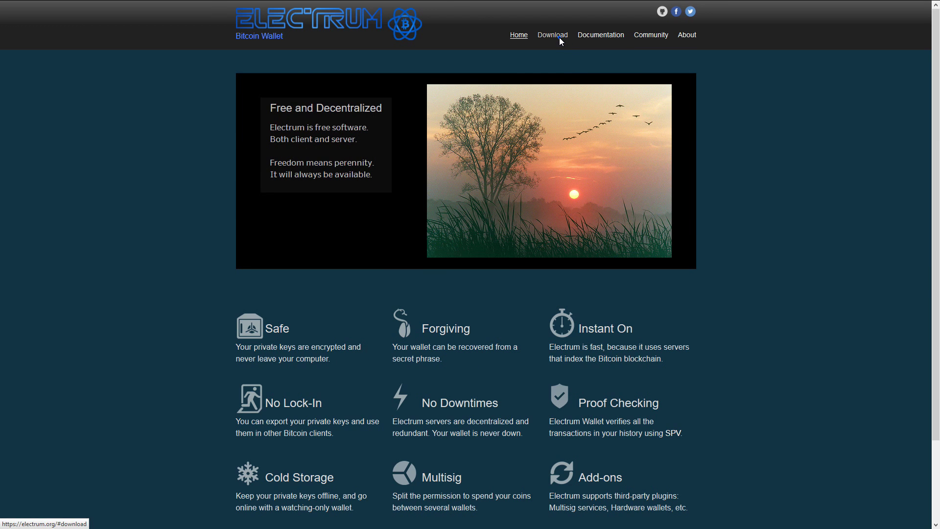
Go to the Electrum download page from the electrum.org homepage.
{"action": "left_click", "coordinate": [559, 37]}
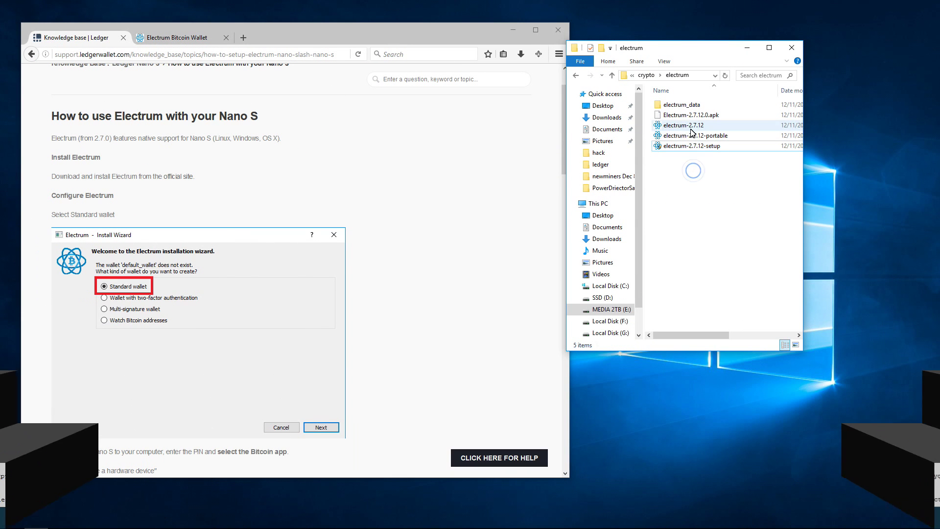
Run the electrum-2.7.12-setup installer and accept the default install folder.
{"action": "left_click", "coordinate": [690, 129]}
{"action": "left_click", "coordinate": [695, 135]}
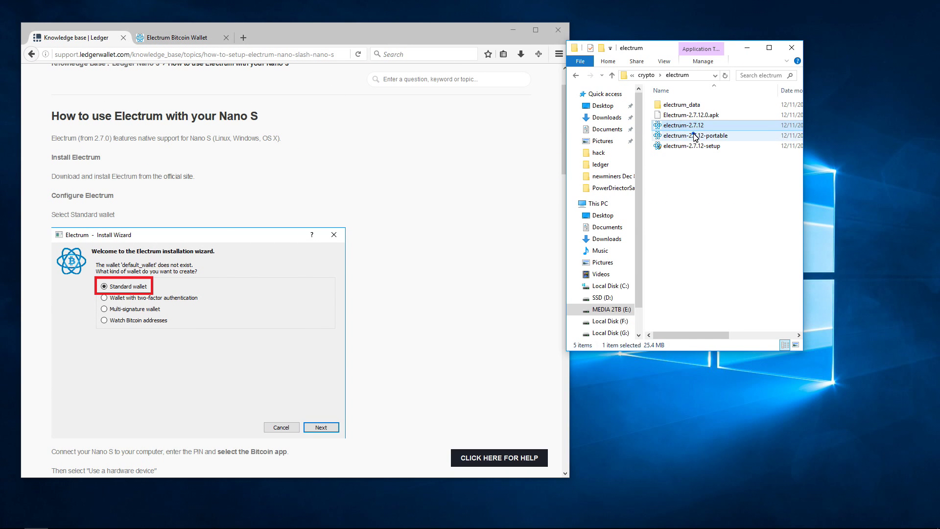
{"action": "left_click", "coordinate": [693, 146]}
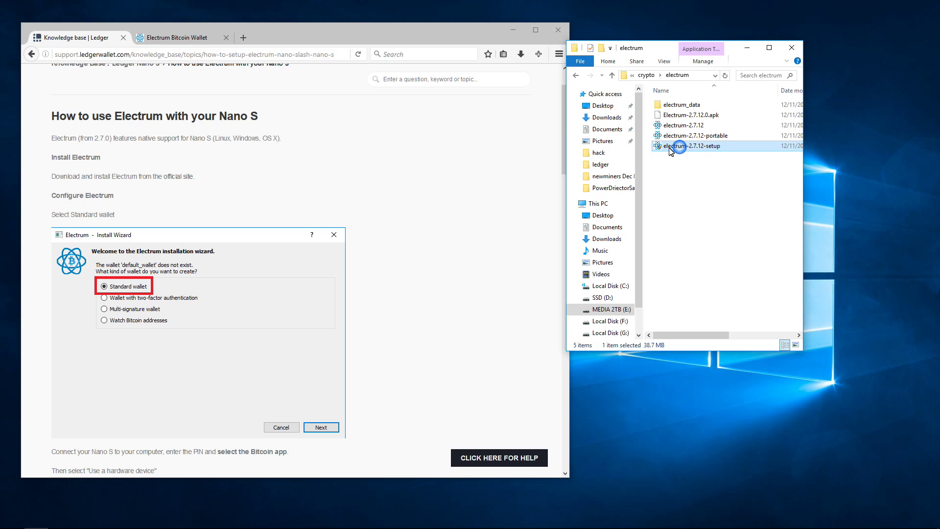
{"action": "double_click", "coordinate": [695, 147]}
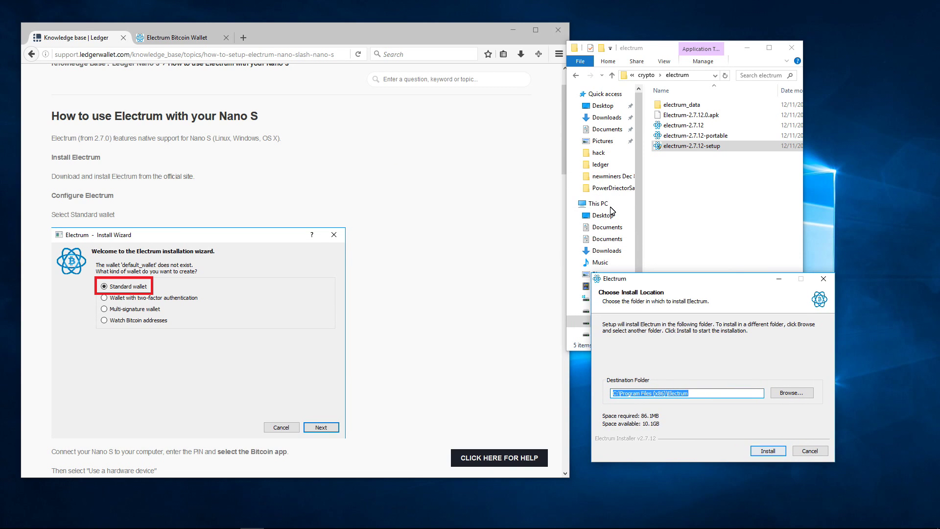
{"action": "key", "text": "Return"}
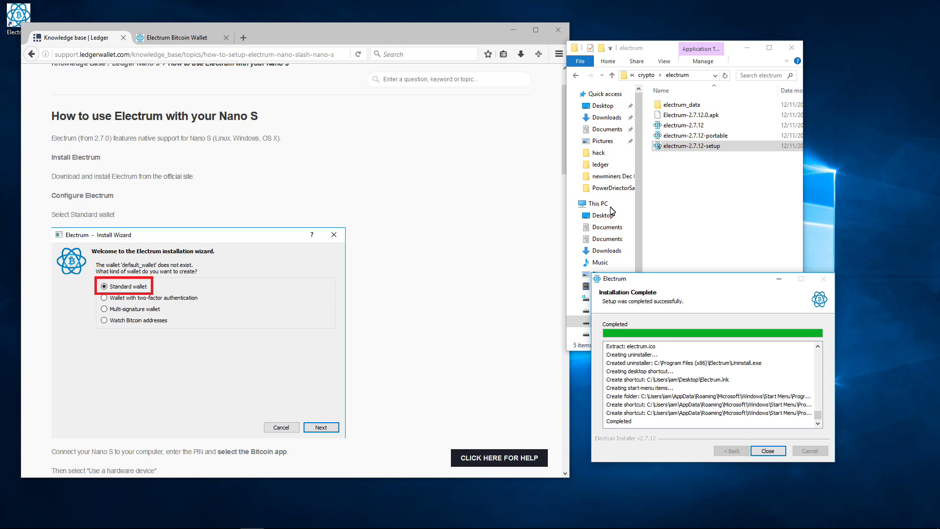
Close the Electrum Installer after Installation Complete appears.
{"action": "left_click", "coordinate": [767, 450]}
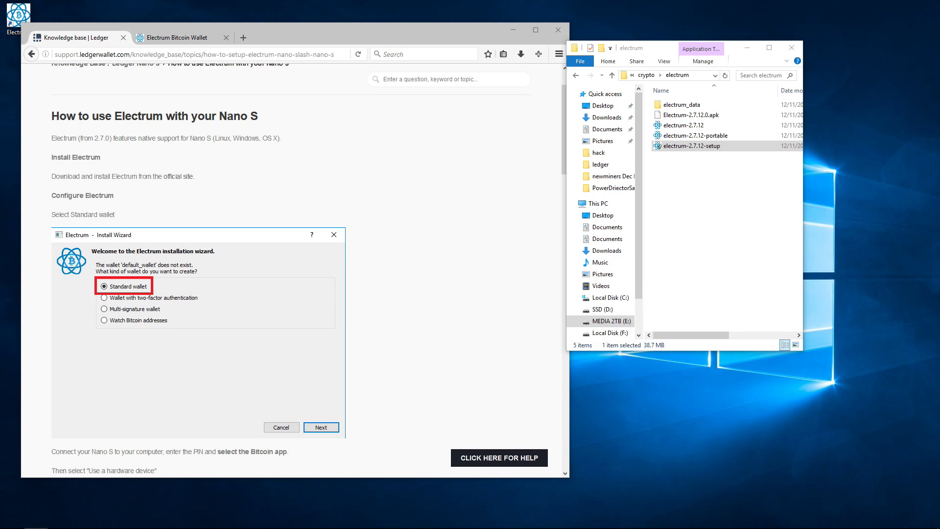
Launch Electrum from the desktop, close the downloads folder, and continue with a Standard wallet.
{"action": "left_click_drag", "start_coordinate": [294, 29], "coordinate": [317, 25]}
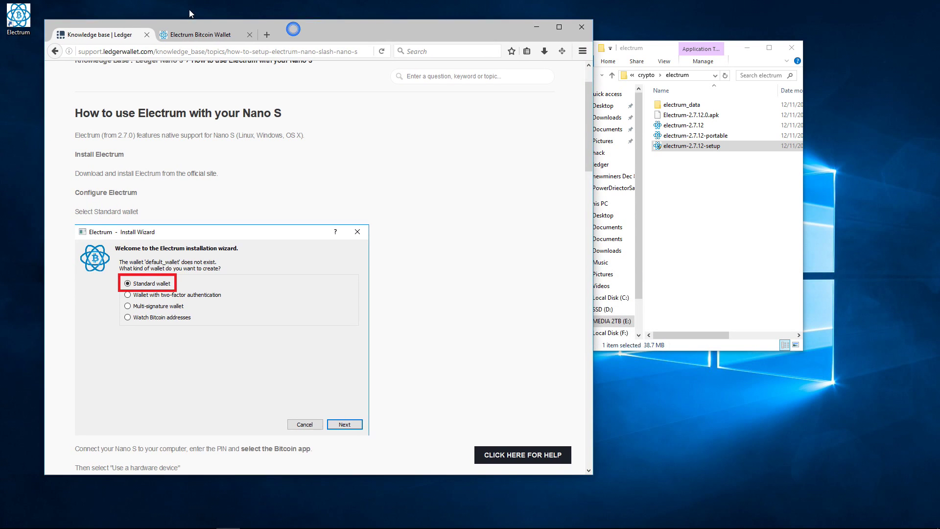
{"action": "double_click", "coordinate": [22, 20]}
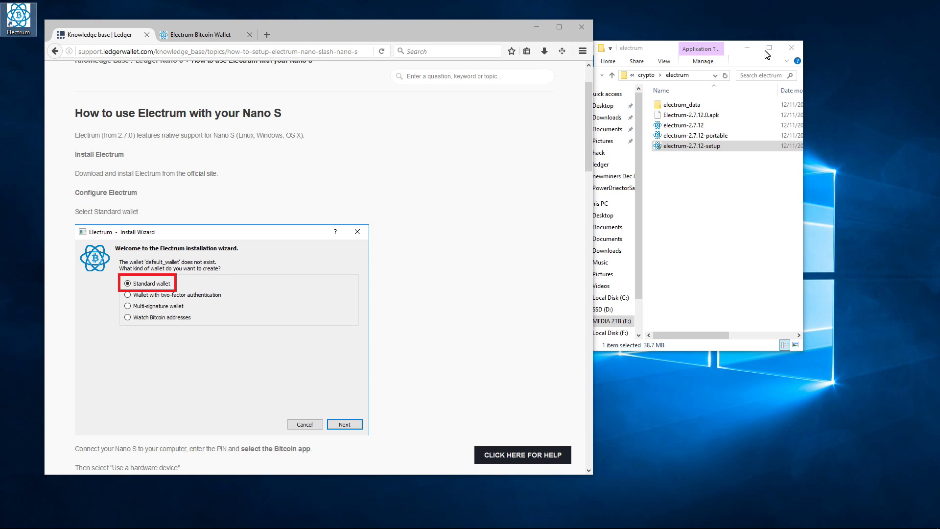
{"action": "left_click", "coordinate": [793, 47]}
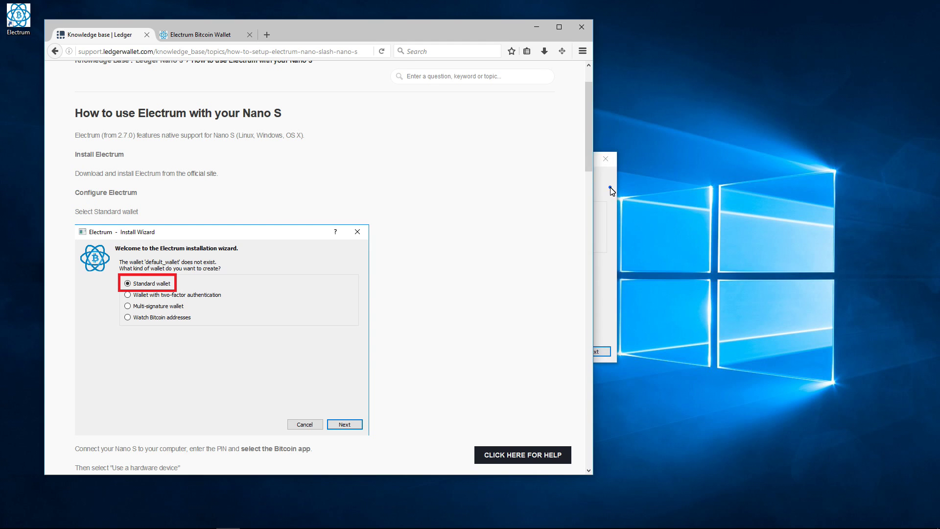
{"action": "left_click_drag", "start_coordinate": [524, 160], "coordinate": [805, 68]}
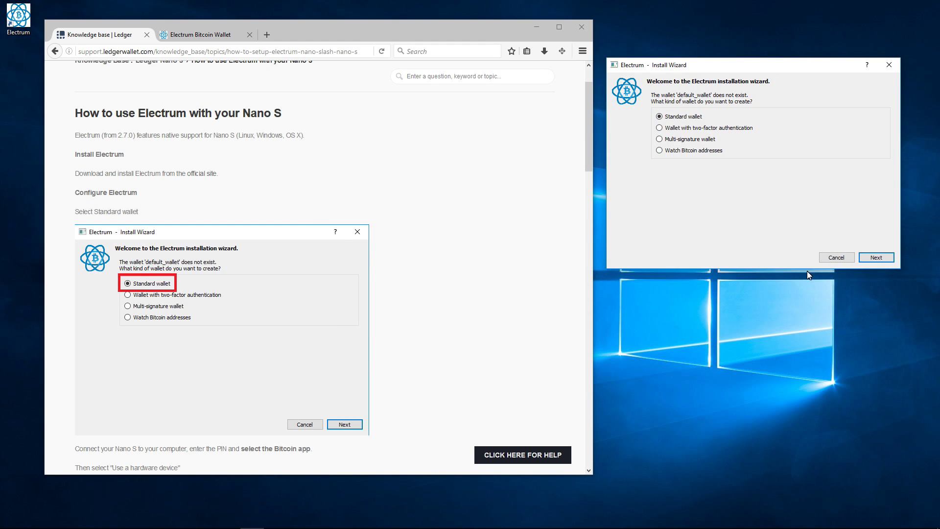
{"action": "left_click", "coordinate": [875, 257]}
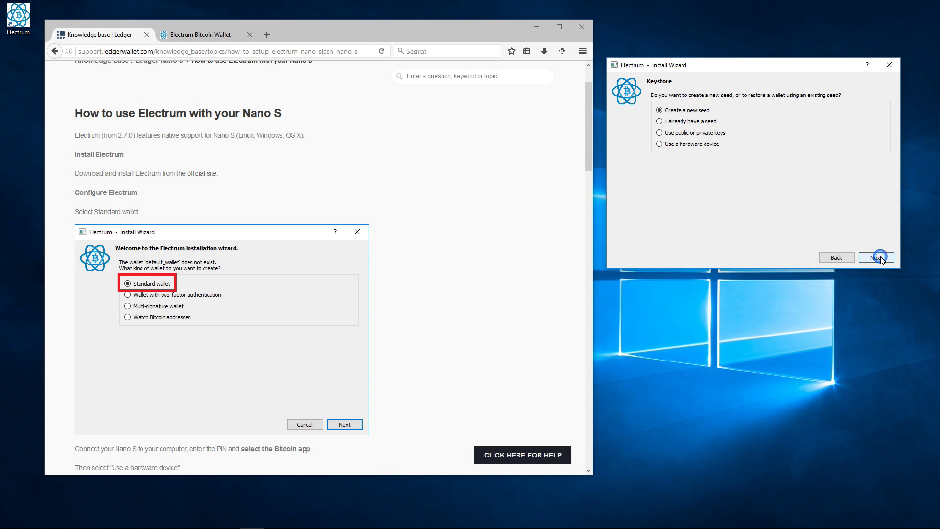
Choose a hardware device keystore and continue with the detected Ledger device.
{"action": "left_click", "coordinate": [680, 148]}
{"action": "scroll", "coordinate": [533, 201], "scroll_direction": "down", "scroll_amount": 7}
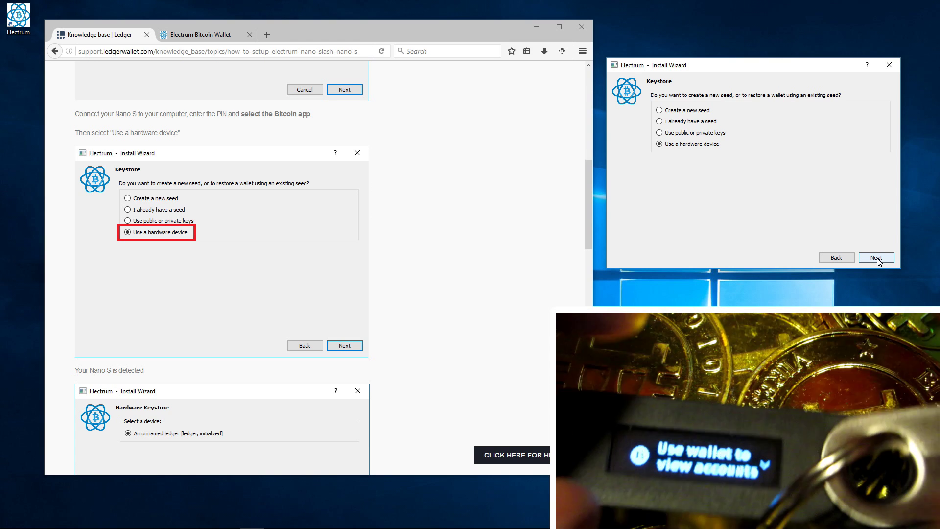
{"action": "left_click", "coordinate": [877, 258]}
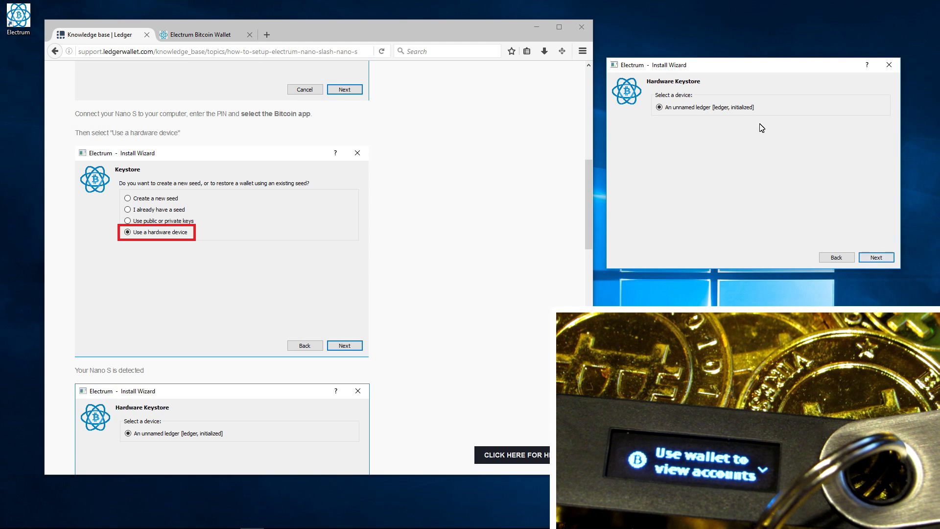
{"action": "scroll", "coordinate": [473, 210], "scroll_direction": "down", "scroll_amount": 5}
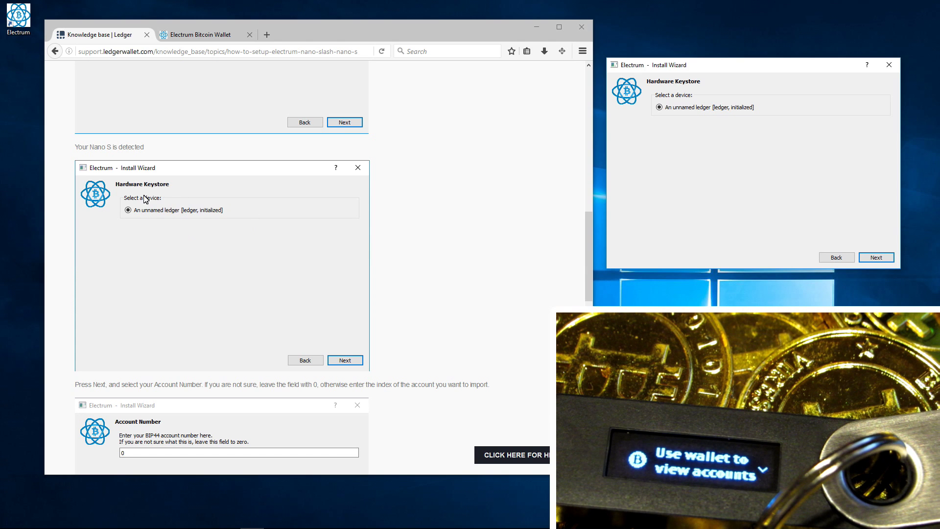
{"action": "left_click", "coordinate": [870, 258]}
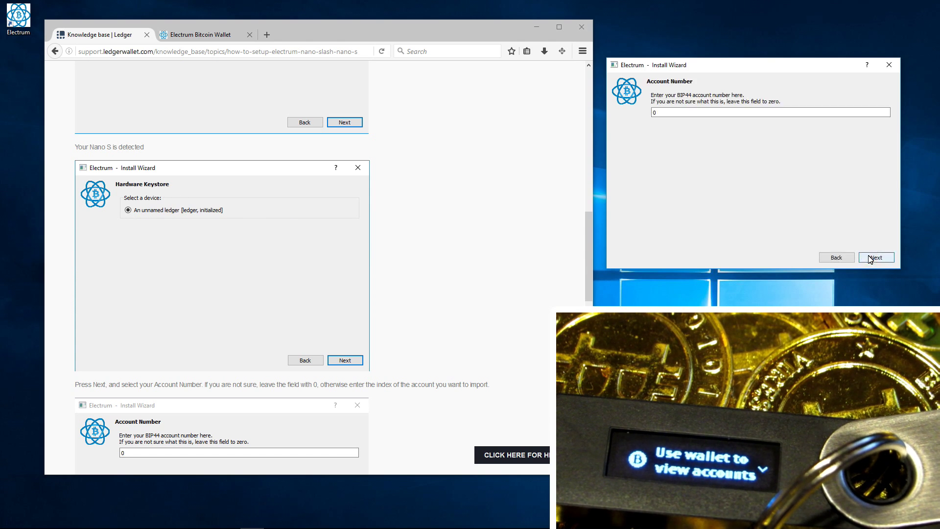
Check the Ledger guide and continue with the account number left at 0.
{"action": "scroll", "coordinate": [134, 182], "scroll_direction": "down", "scroll_amount": 5}
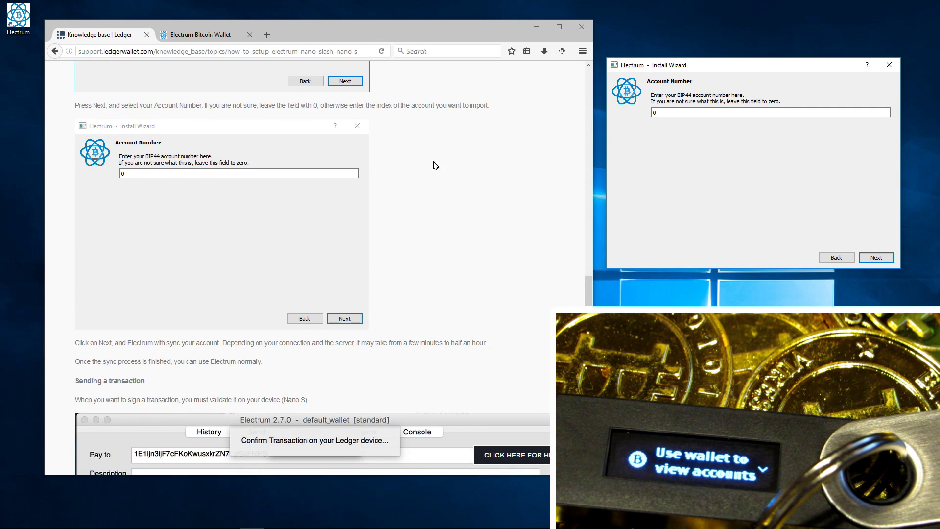
{"action": "triple_click", "coordinate": [135, 105]}
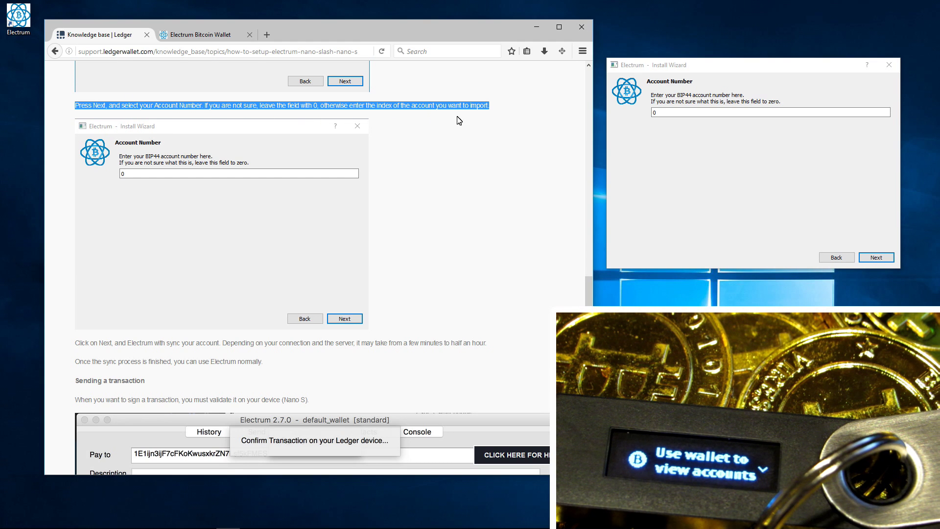
{"action": "left_click", "coordinate": [480, 117]}
{"action": "scroll", "coordinate": [500, 191], "scroll_direction": "down", "scroll_amount": 2}
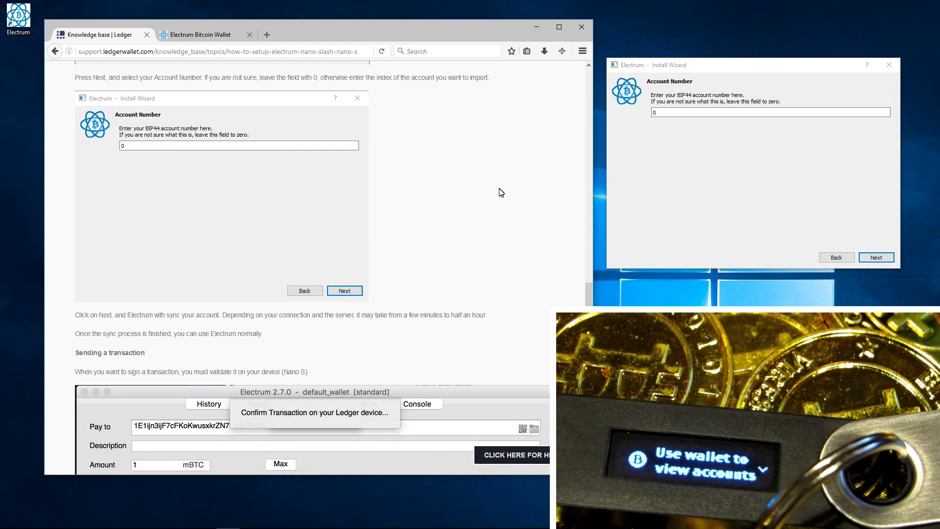
{"action": "scroll", "coordinate": [501, 192], "scroll_direction": "down", "scroll_amount": 5}
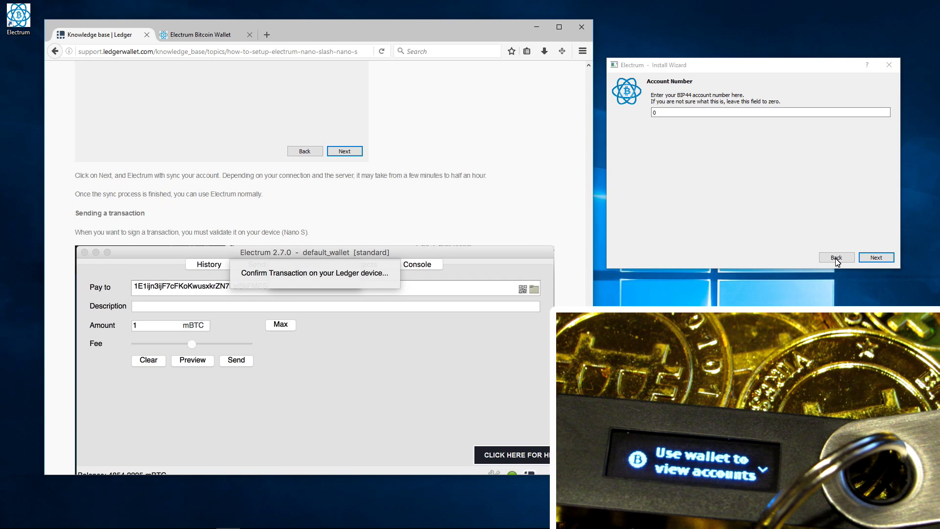
{"action": "left_click", "coordinate": [876, 257]}
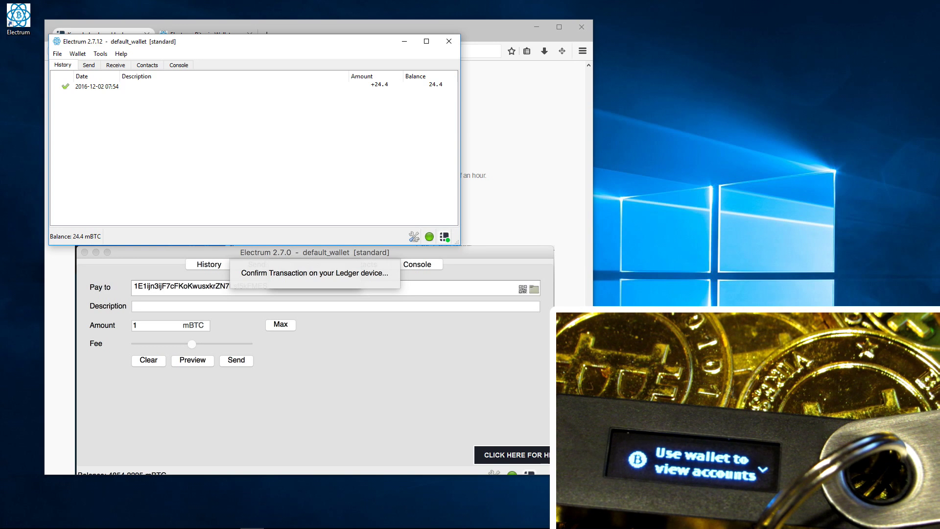
Move the synced wallet window to the right and switch to the Send tab.
{"action": "left_click_drag", "start_coordinate": [343, 47], "coordinate": [749, 90]}
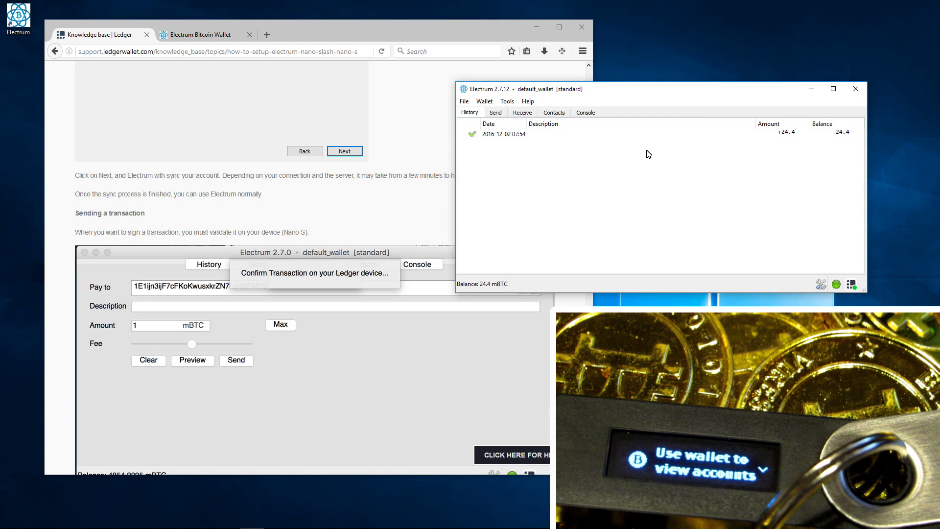
{"action": "left_click", "coordinate": [496, 113]}
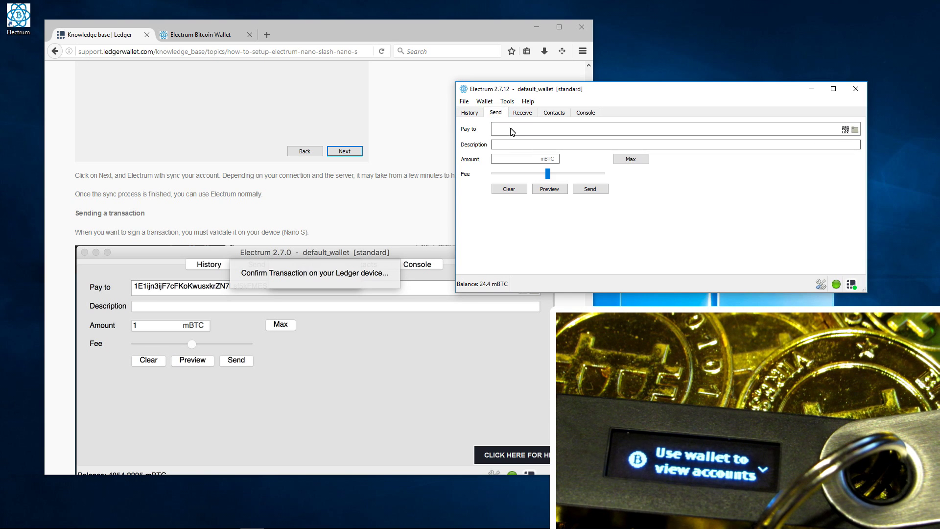
Inspect the Send form's Pay to, Description and Amount fields.
{"action": "left_click", "coordinate": [513, 129]}
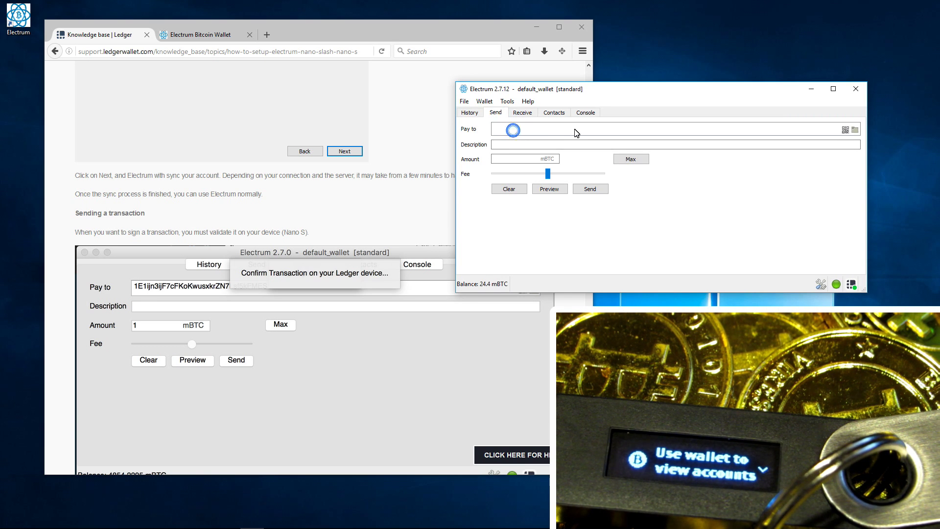
{"action": "left_click", "coordinate": [516, 144]}
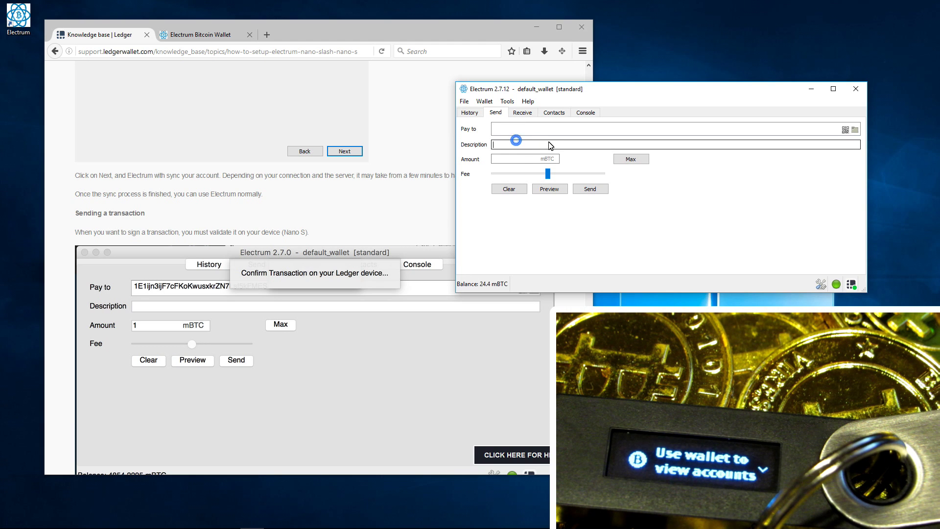
{"action": "left_click", "coordinate": [520, 161]}
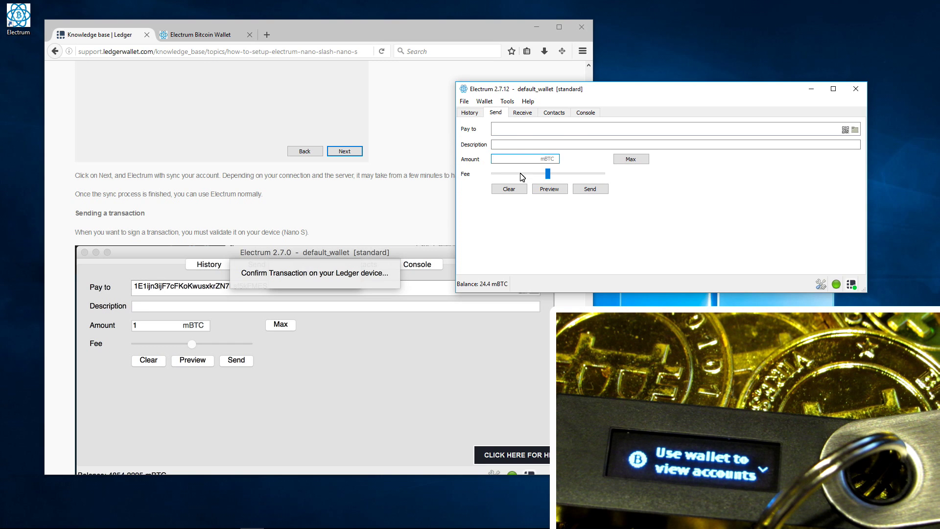
Review the Receive page with request expiry kept at 1 day, then view Contacts.
{"action": "left_click", "coordinate": [522, 113]}
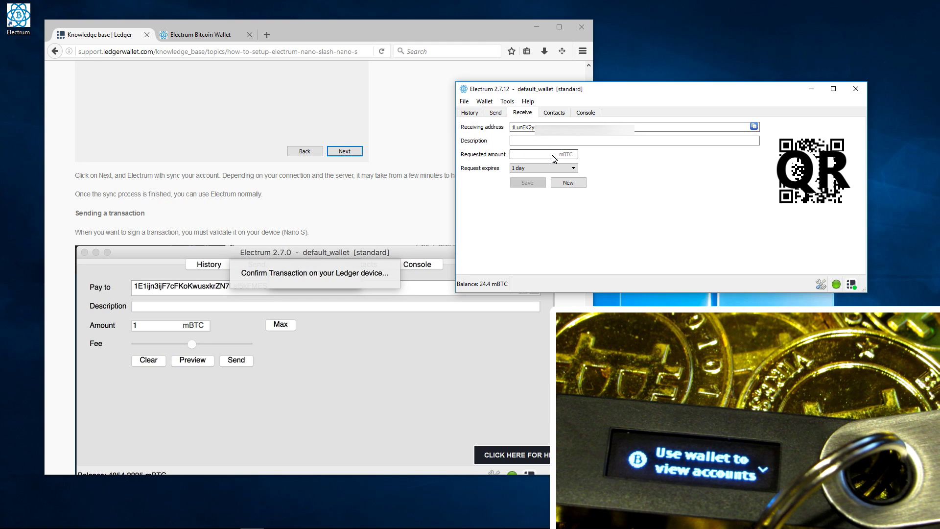
{"action": "left_click", "coordinate": [535, 142]}
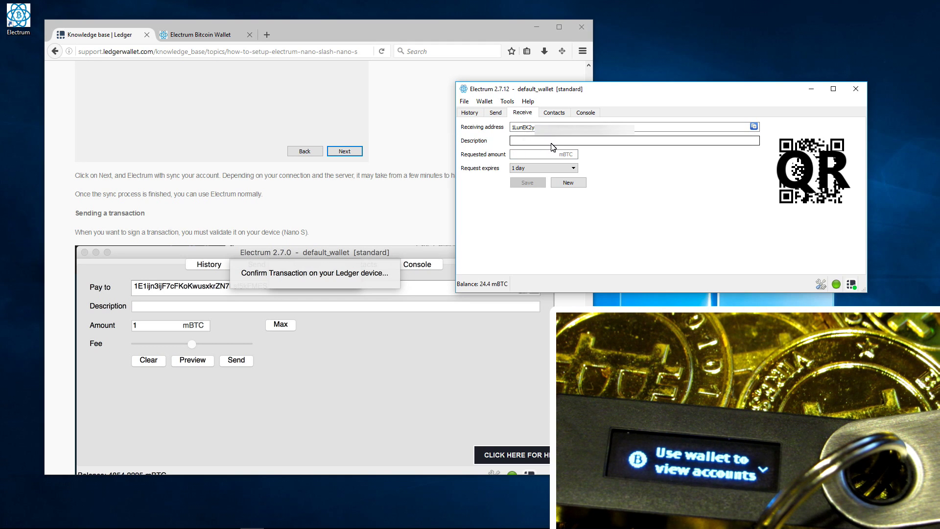
{"action": "left_click", "coordinate": [572, 168]}
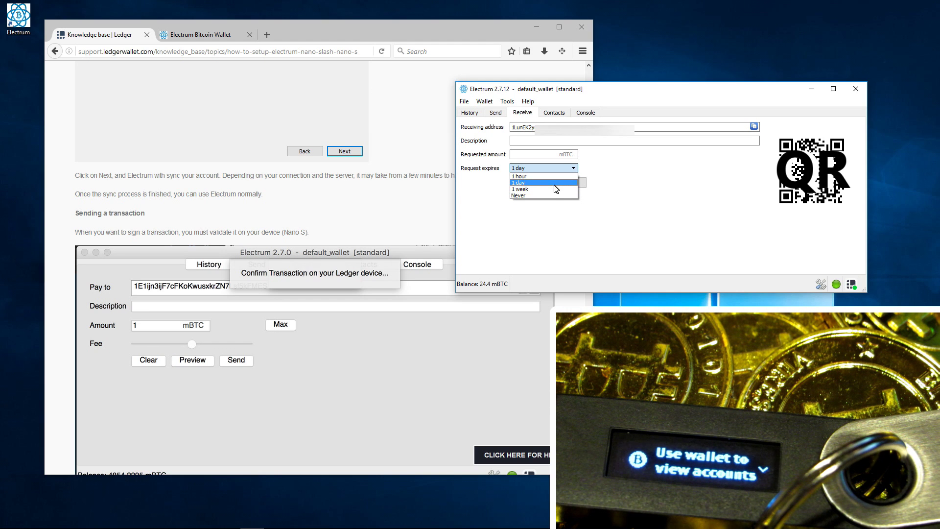
{"action": "left_click", "coordinate": [613, 173]}
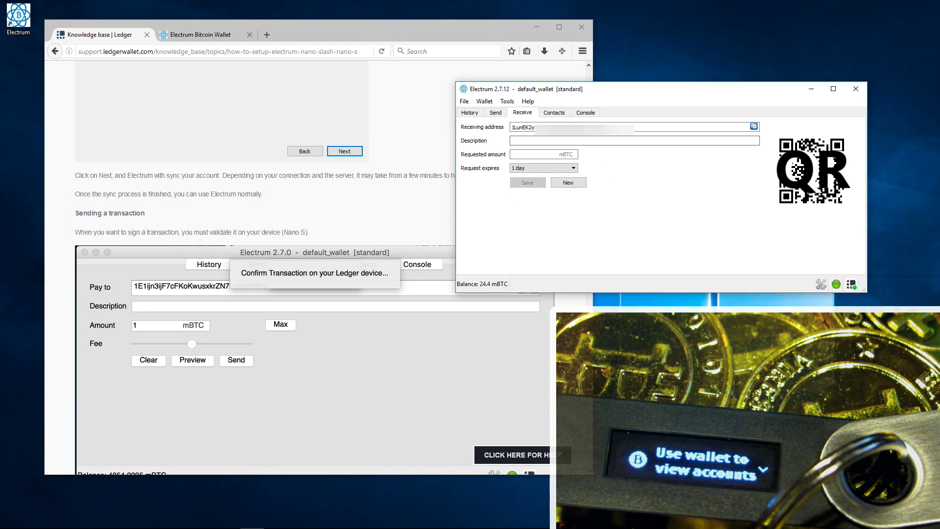
{"action": "left_click", "coordinate": [561, 116]}
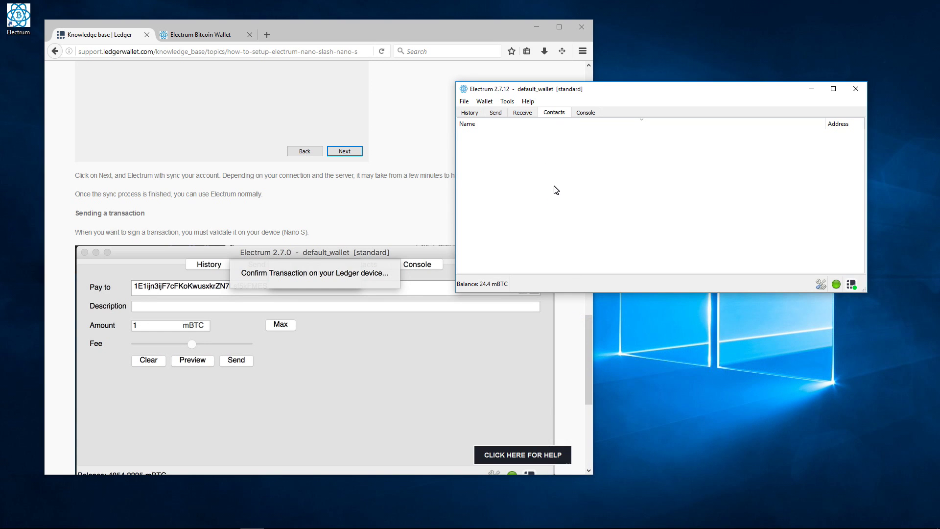
Open and cancel a New contact form, view the Console, then return to History.
{"action": "right_click", "coordinate": [570, 135]}
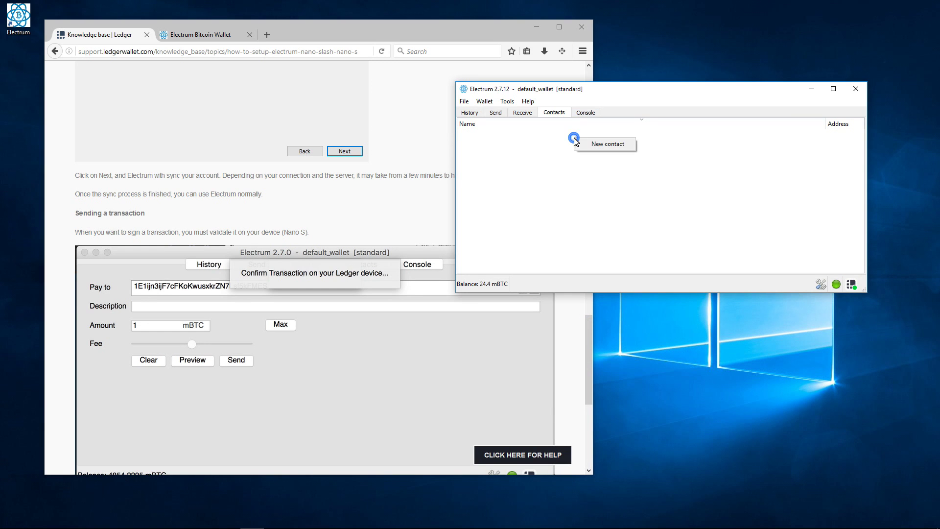
{"action": "left_click", "coordinate": [592, 142]}
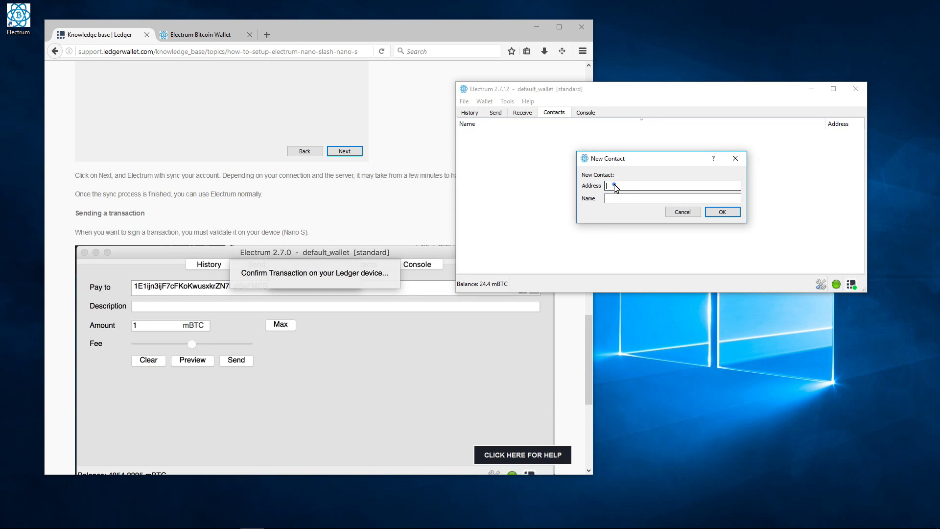
{"action": "left_click", "coordinate": [683, 212]}
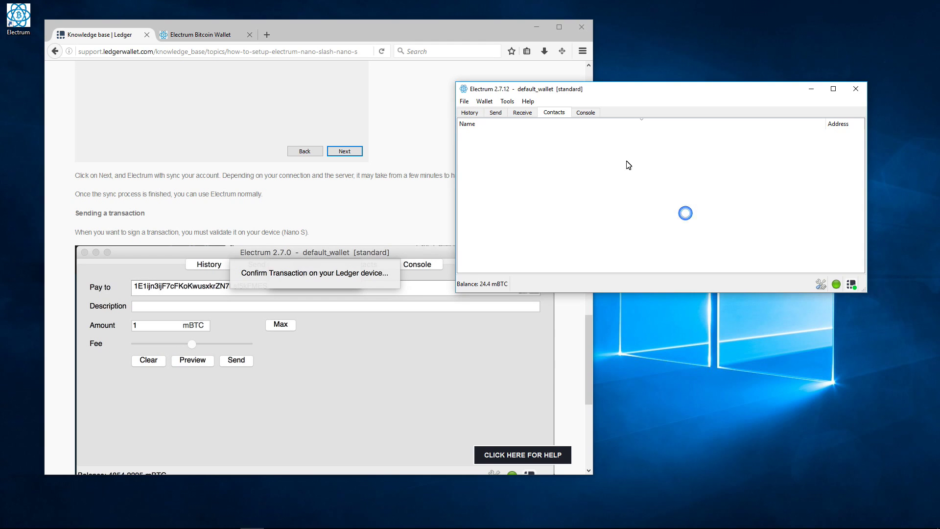
{"action": "left_click", "coordinate": [588, 113]}
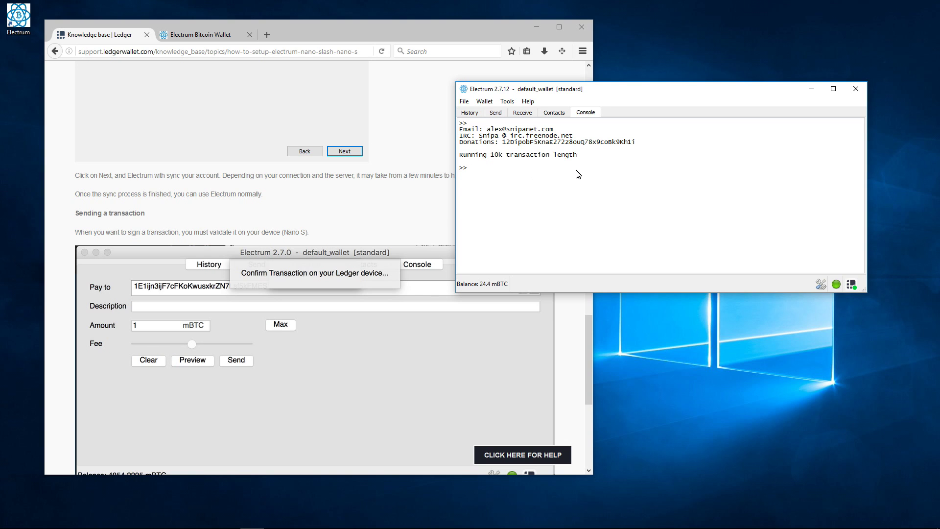
{"action": "left_click", "coordinate": [471, 113]}
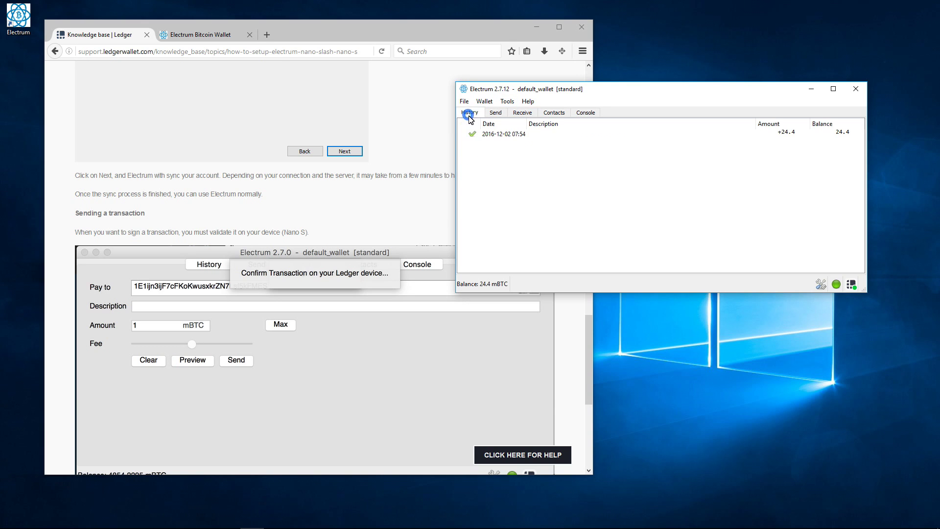